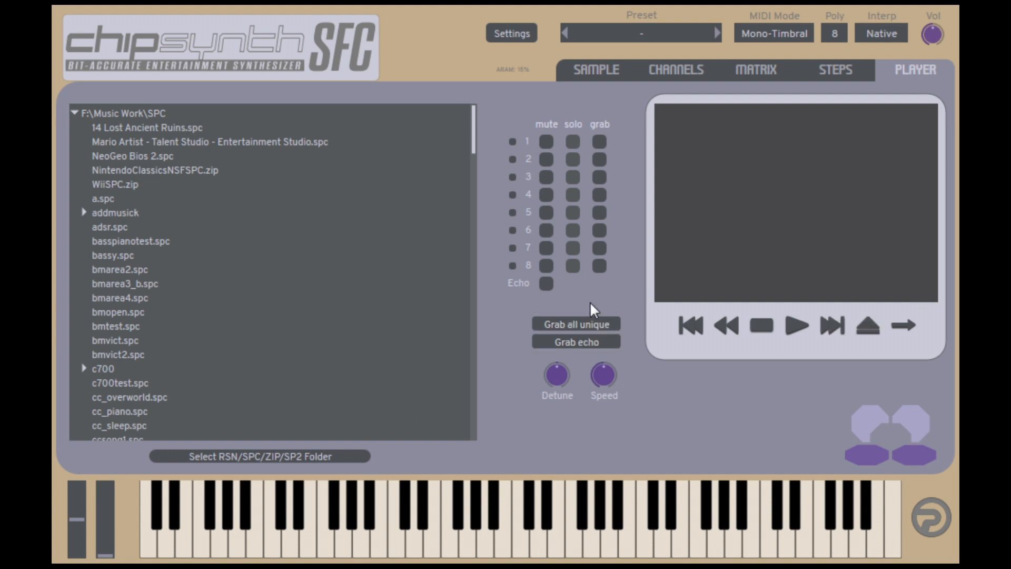
# Step: Play bmopen.spc from the SPC folder and stop its playback
pyautogui.moveTo(600, 383)
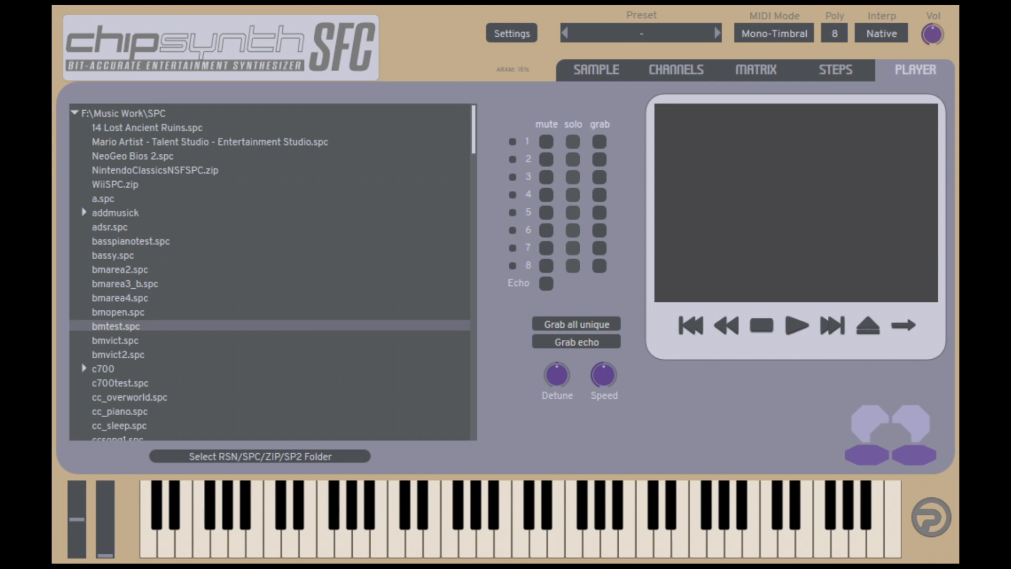
pyautogui.click(138, 312)
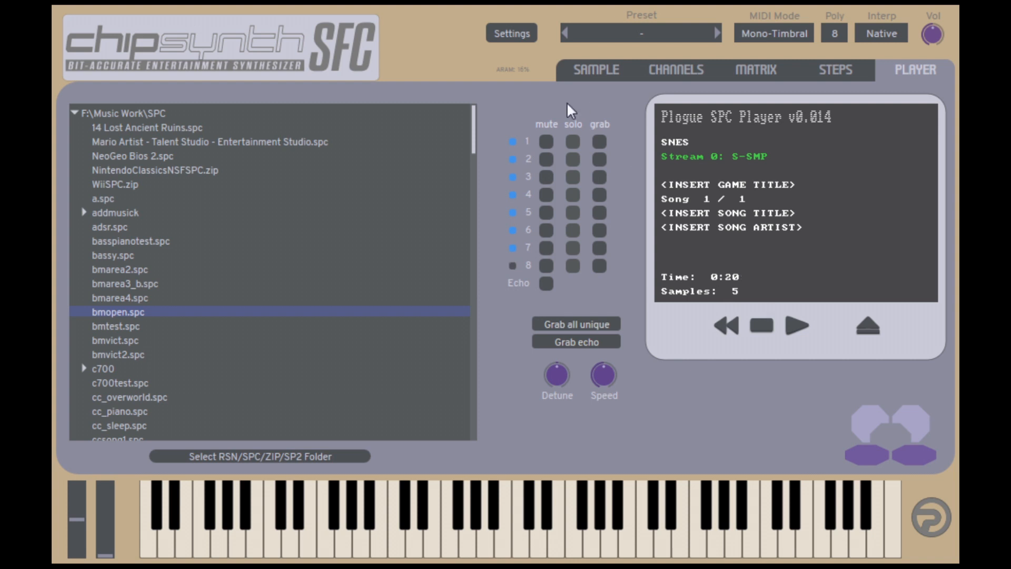
pyautogui.click(764, 325)
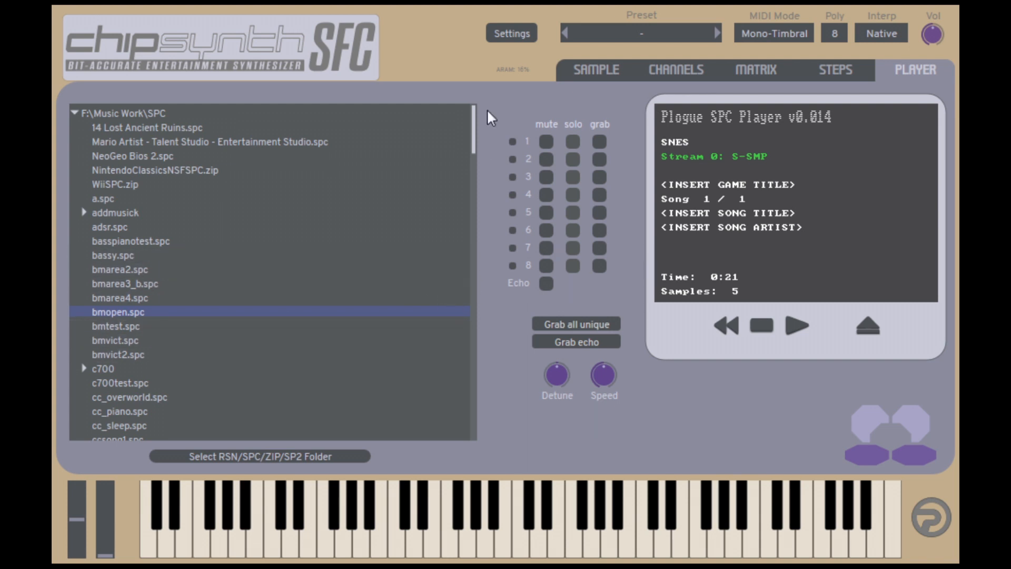
# Step: Play bmtest.spc and toggle channel 1's mute on and off
pyautogui.moveTo(472, 137); pyautogui.dragTo(361, 128)
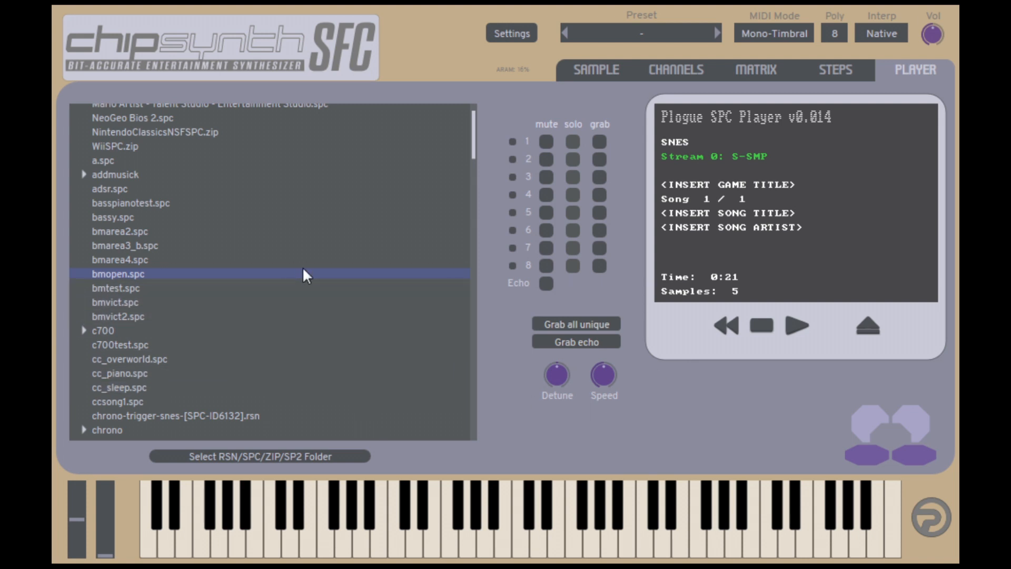
pyautogui.click(137, 289)
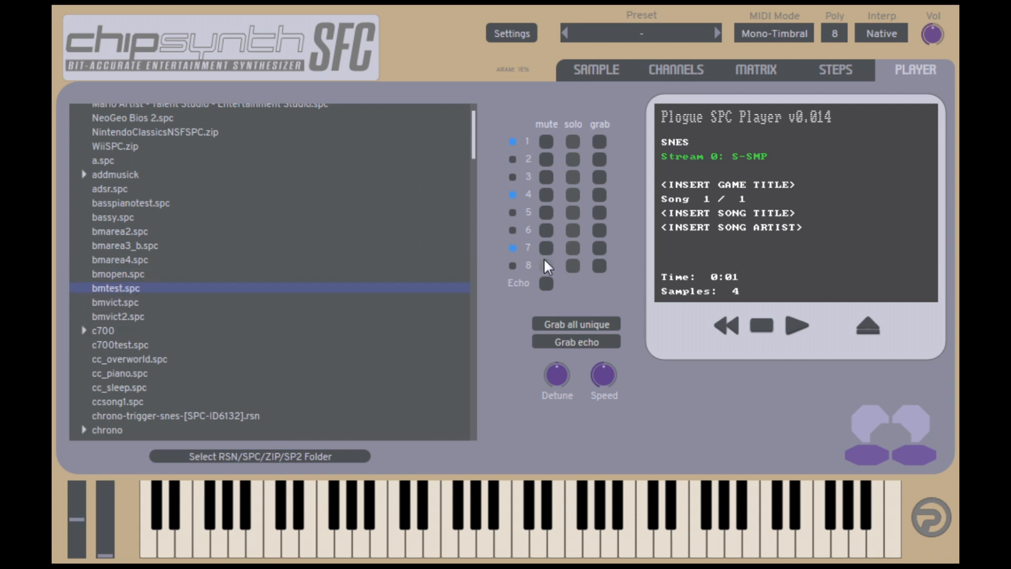
pyautogui.click(553, 140)
pyautogui.click(548, 141)
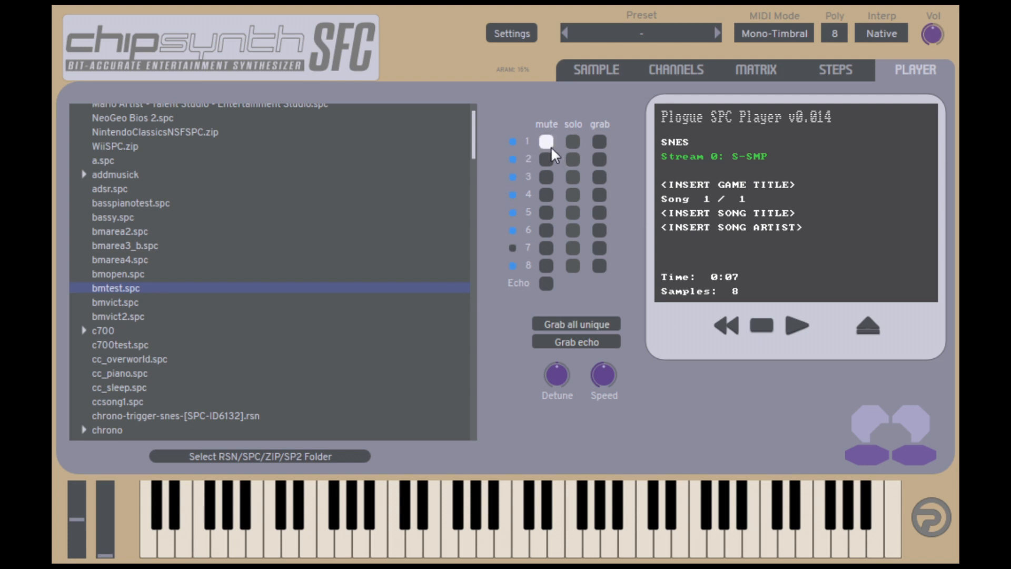
# Step: Mute channels 1, 3 and 5 during playback and unmute them again
pyautogui.click(548, 142)
pyautogui.click(548, 177)
pyautogui.click(546, 212)
pyautogui.click(548, 141)
pyautogui.click(548, 177)
pyautogui.click(547, 212)
# Step: Toggle the echo mute on and off, and mute and unmute all eight channels in one sweep
pyautogui.click(548, 284)
pyautogui.click(547, 283)
pyautogui.moveTo(550, 253); pyautogui.dragTo(546, 143)
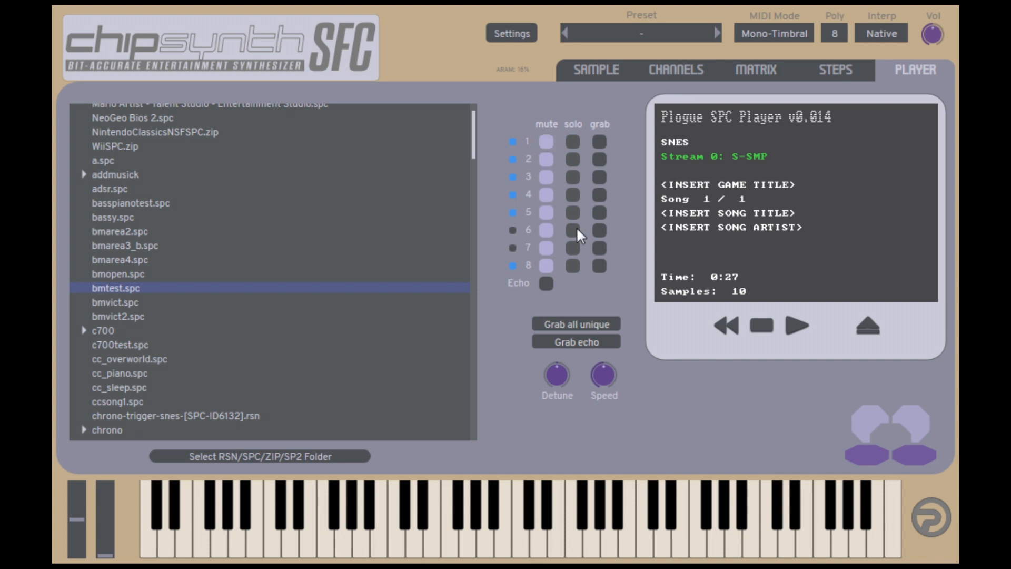
pyautogui.moveTo(546, 141); pyautogui.dragTo(546, 266)
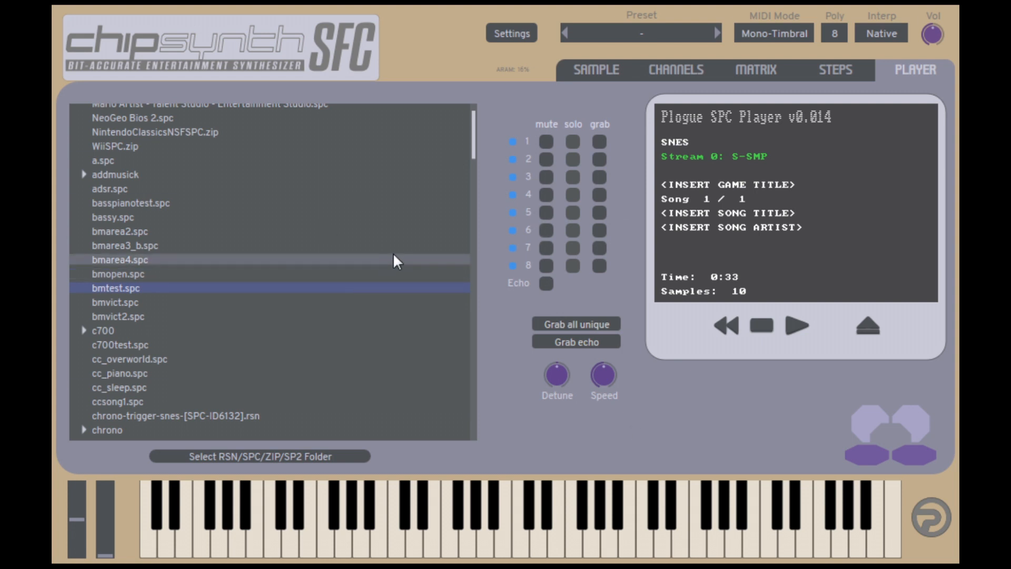
# Step: Solo channels 1 and 3 to compare them, clear both solos and stop playback
pyautogui.click(577, 140)
pyautogui.click(573, 176)
pyautogui.click(579, 141)
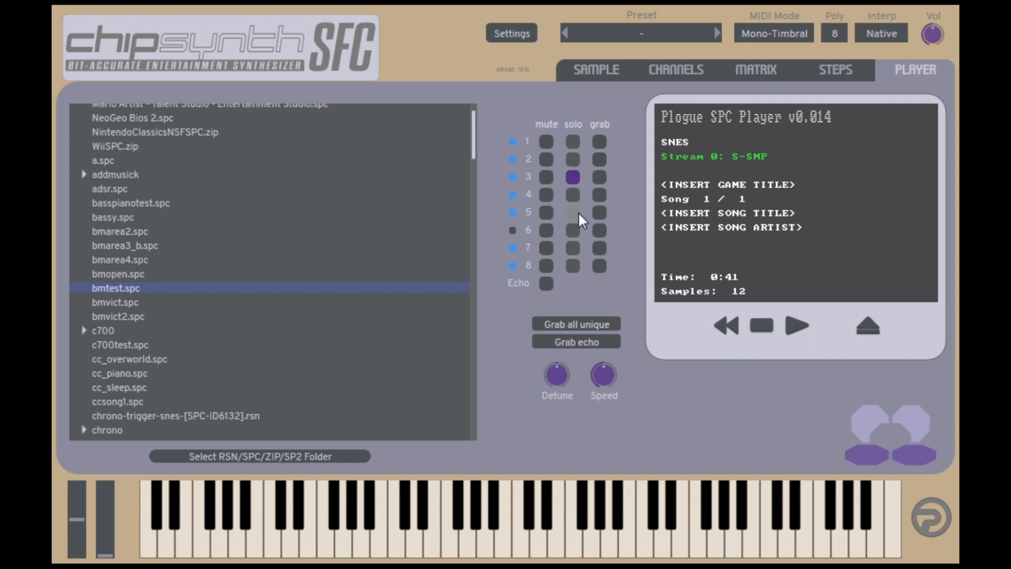
pyautogui.click(577, 173)
pyautogui.click(773, 327)
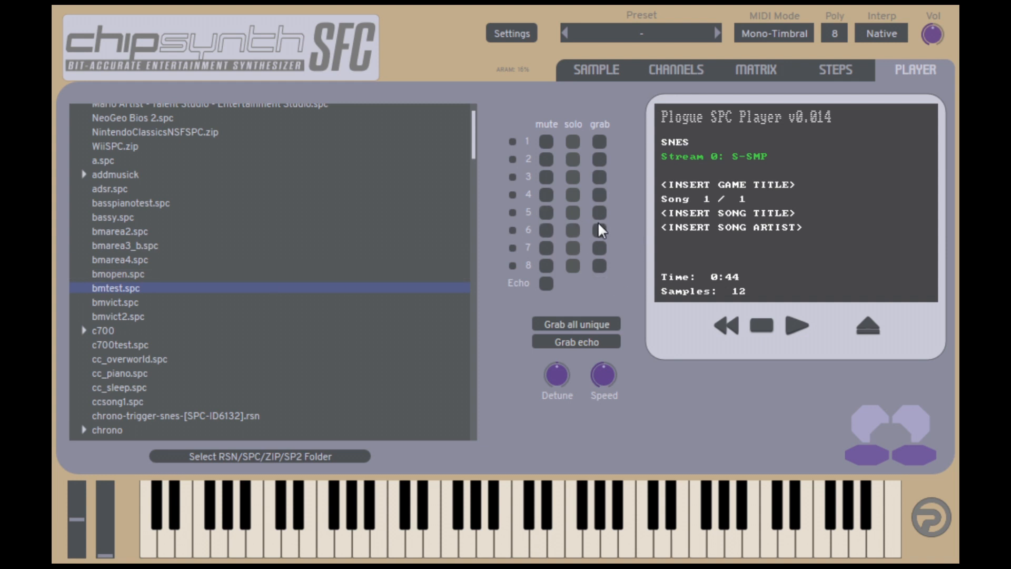
# Step: Select empty sample slot A and grab a channel sample from bmtest.spc into it
pyautogui.click(610, 71)
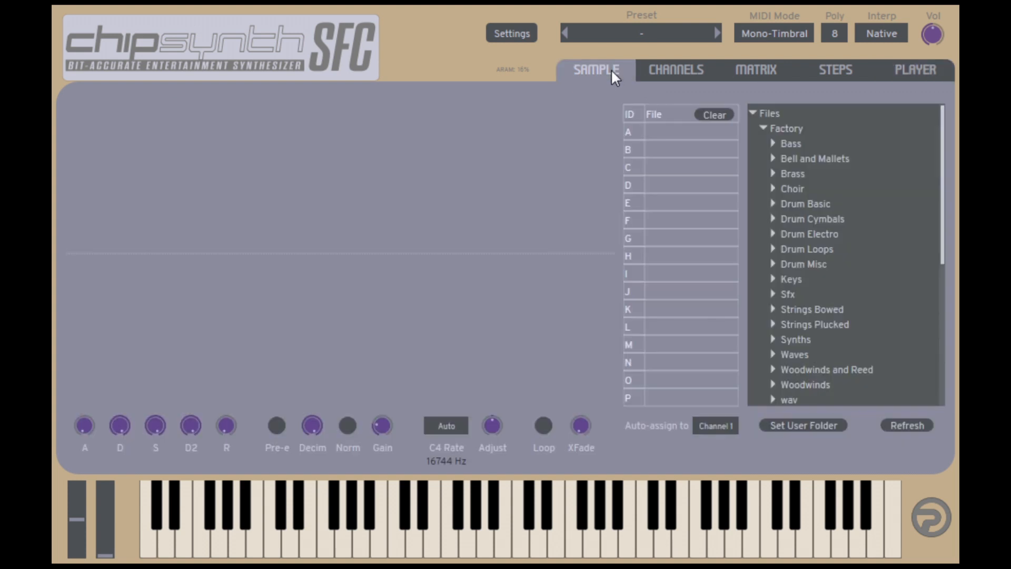
pyautogui.click(679, 133)
pyautogui.click(897, 78)
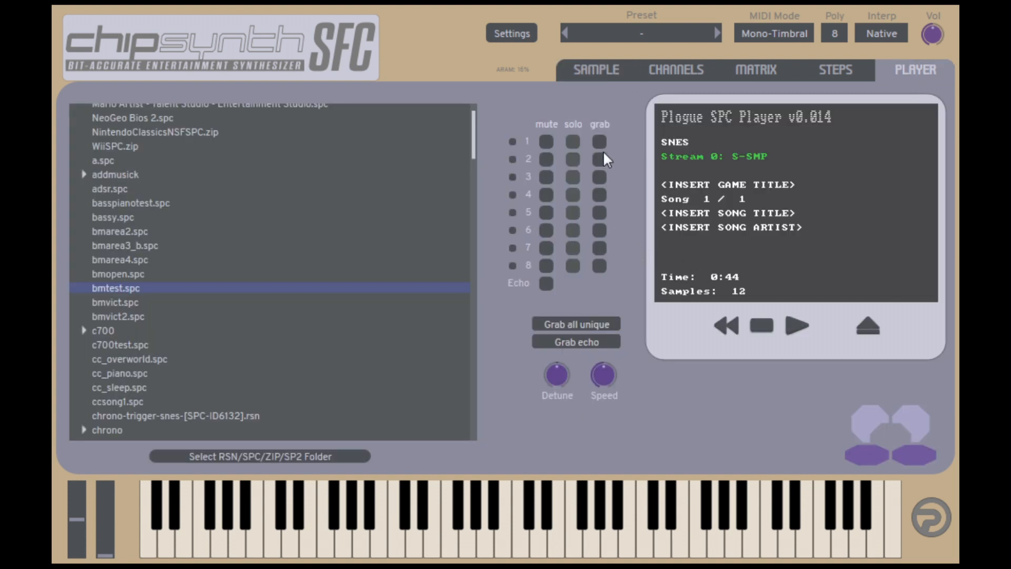
pyautogui.click(604, 73)
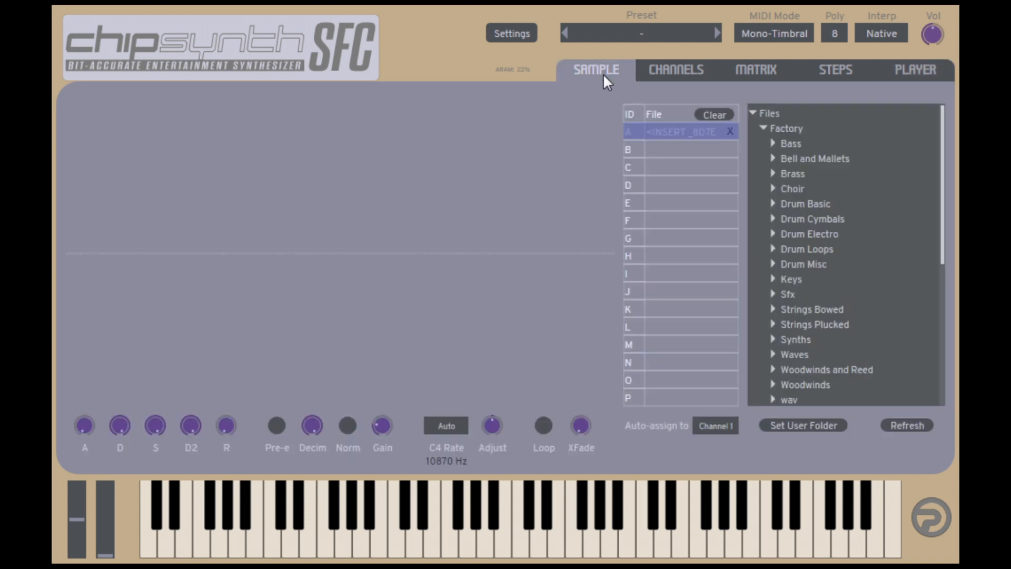
# Step: Select the grabbed sample in slot A and audition it on the keyboard
pyautogui.click(684, 132)
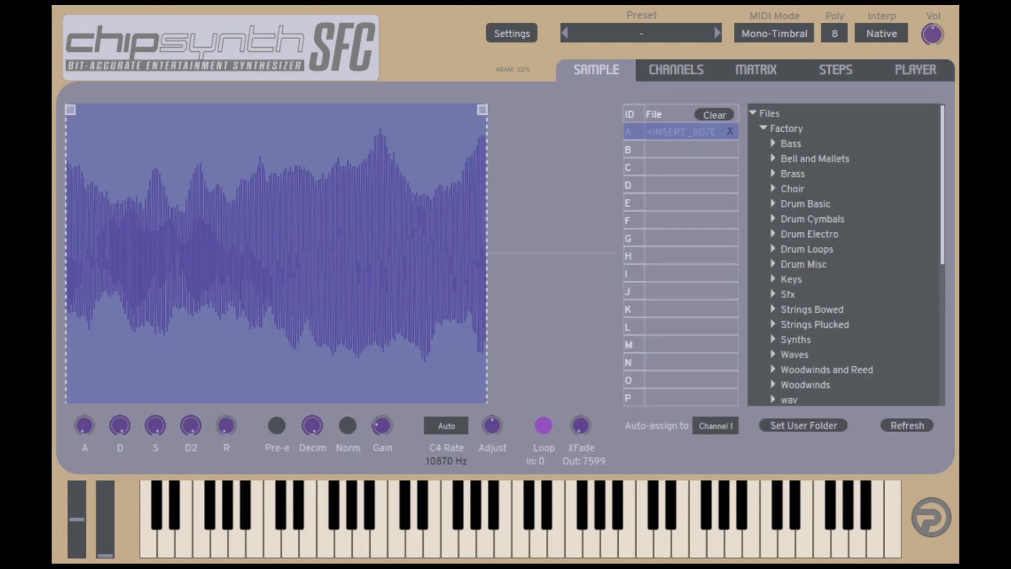
pyautogui.moveTo(635, 547)
pyautogui.mouseDown()
pyautogui.moveTo(487, 530)
pyautogui.moveTo(582, 523)
pyautogui.mouseUp()
pyautogui.click(901, 66)
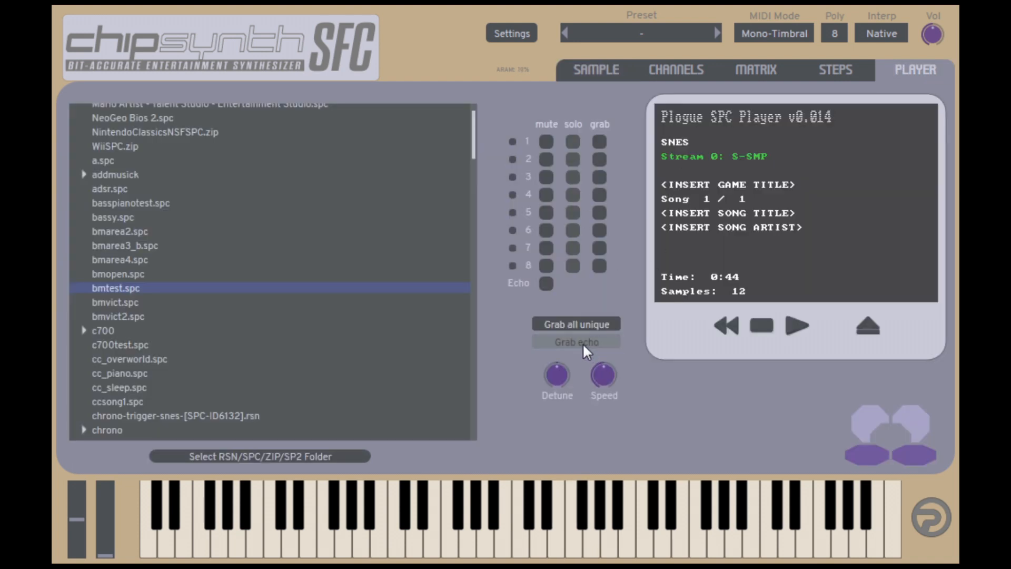
pyautogui.moveTo(620, 546)
pyautogui.mouseDown()
pyautogui.moveTo(759, 531)
pyautogui.moveTo(536, 548)
pyautogui.moveTo(656, 535)
pyautogui.mouseUp()
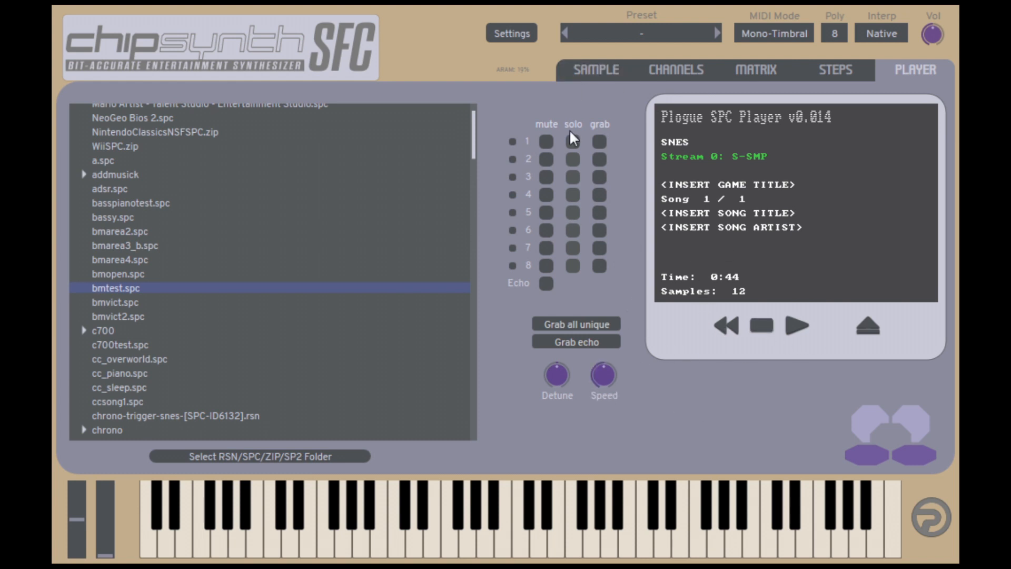
pyautogui.click(602, 74)
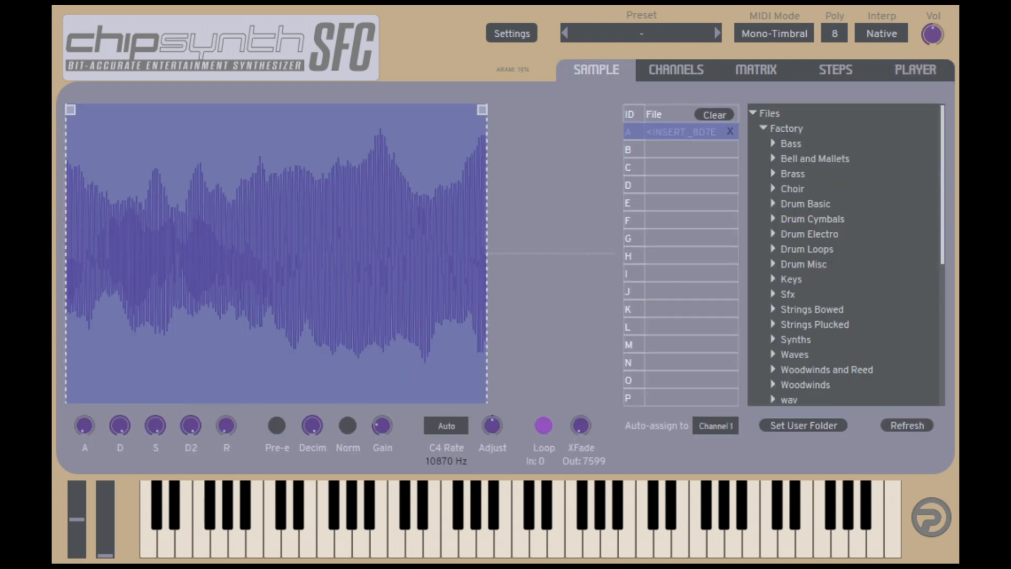
# Step: Open the ff4 folder in the player and play 08 Fight 1.spc
pyautogui.click(915, 70)
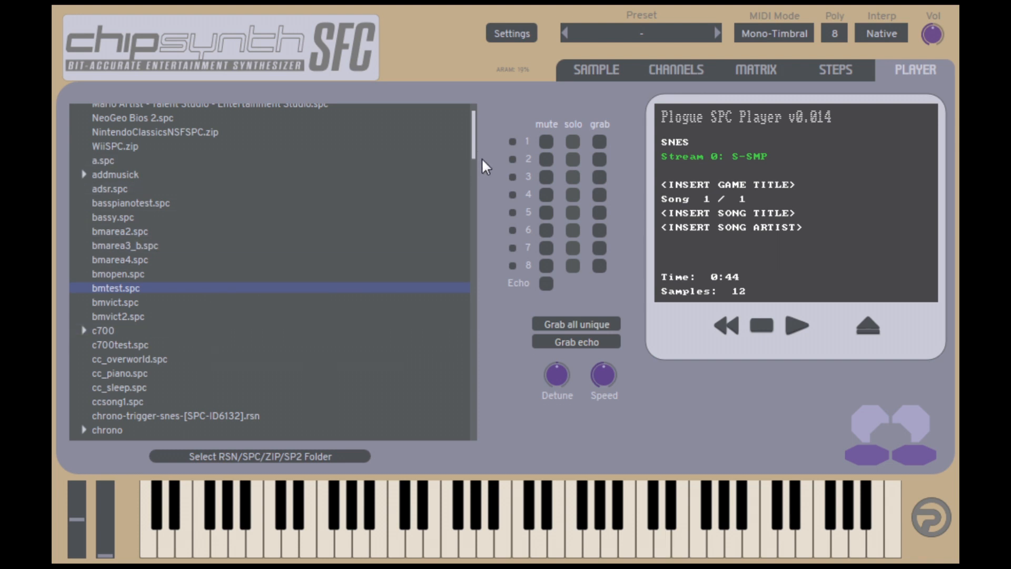
pyautogui.moveTo(473, 147); pyautogui.dragTo(463, 216)
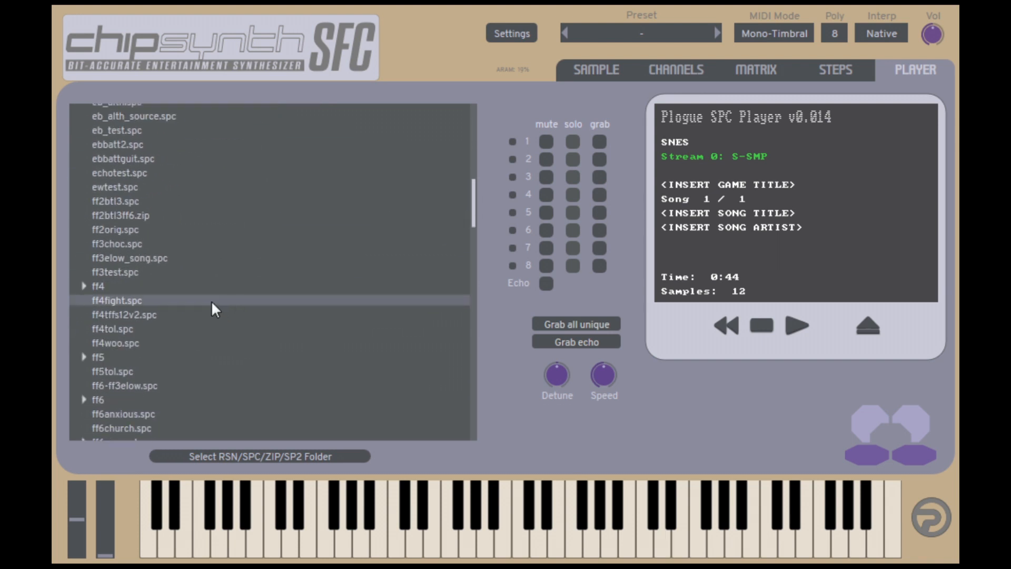
pyautogui.click(207, 286)
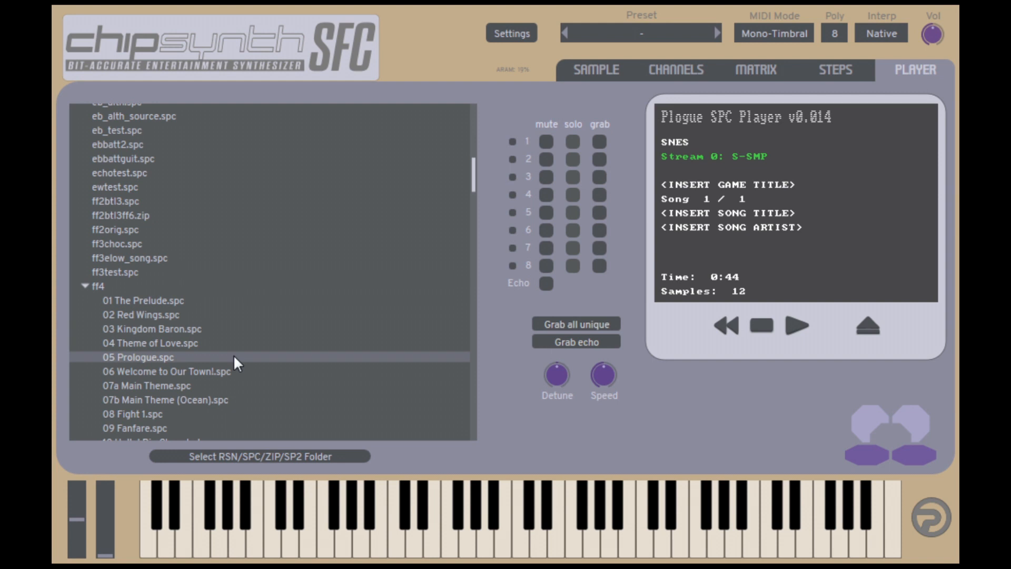
pyautogui.scroll(-1, 235, 362)
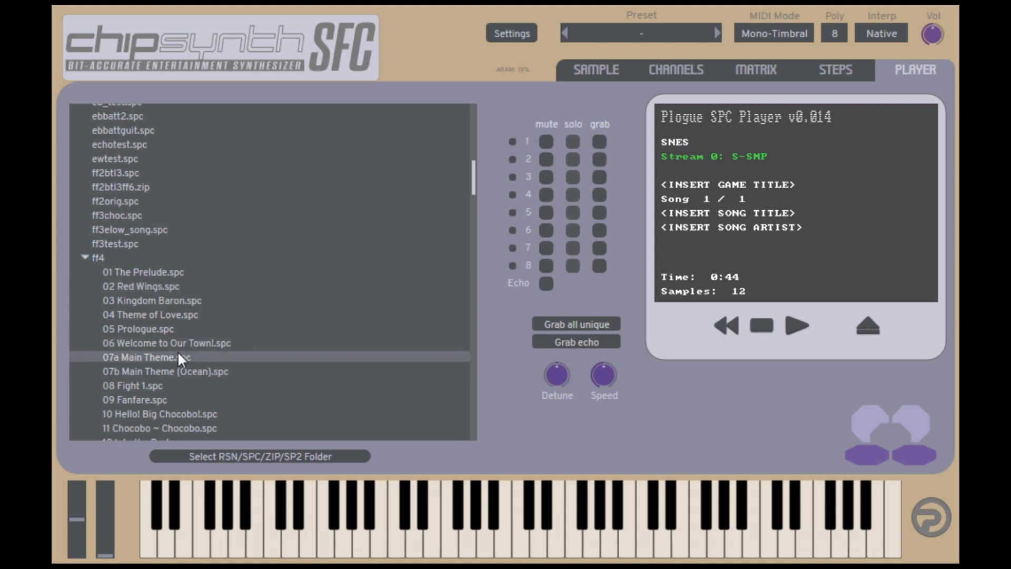
pyautogui.press('Return')
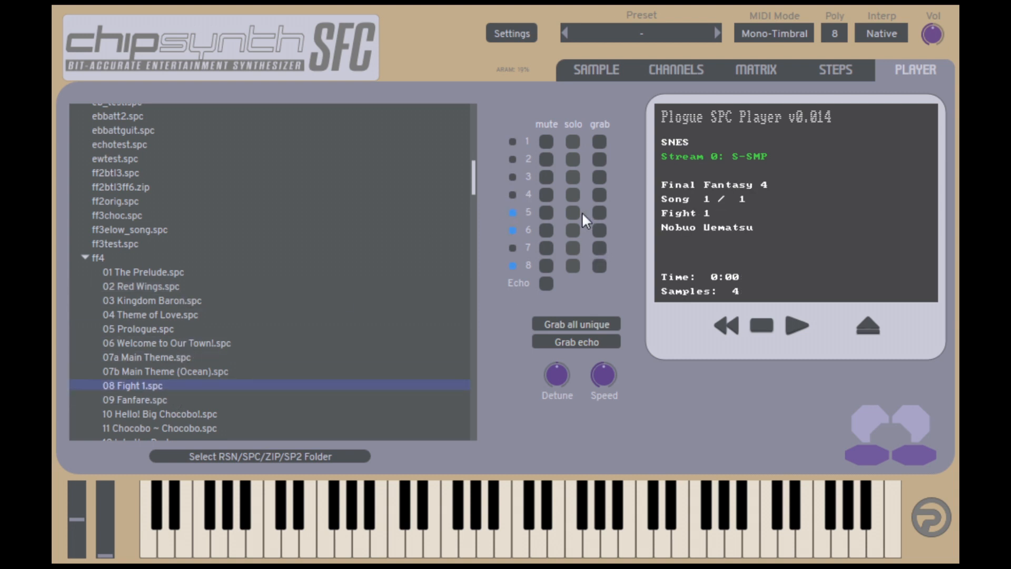
# Step: Solo channel 5 and grab its sample into slot B, stopping playback
pyautogui.click(572, 212)
pyautogui.click(762, 325)
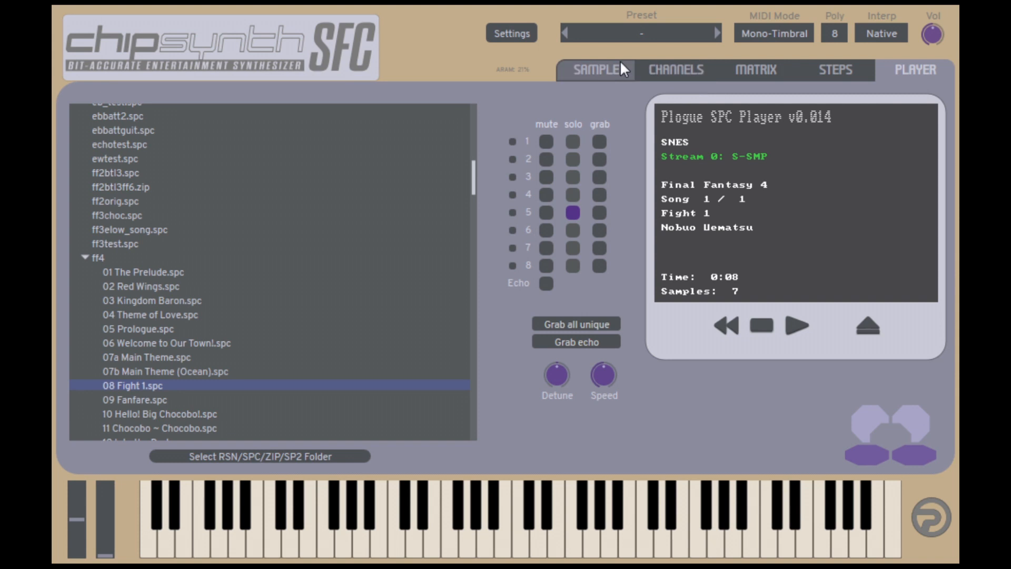
# Step: Select the Fight 1 sample in slot B and audition it on the keyboard
pyautogui.click(601, 68)
pyautogui.click(652, 150)
pyautogui.click(536, 554)
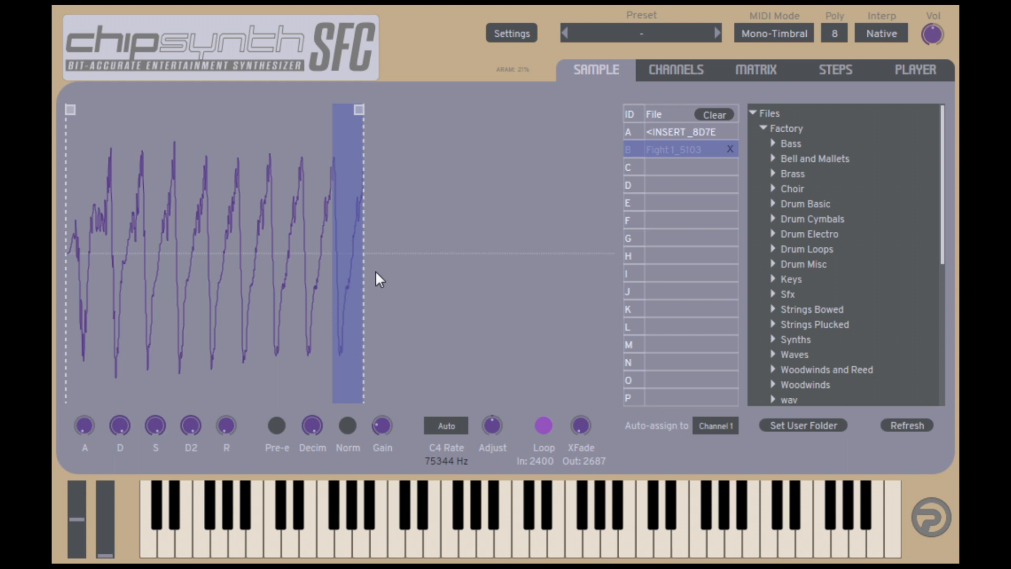
# Step: Replay 08 Fight 1.spc with the Speed lowered and grab three more channel samples into slots C, D and E
pyautogui.click(916, 70)
pyautogui.click(779, 327)
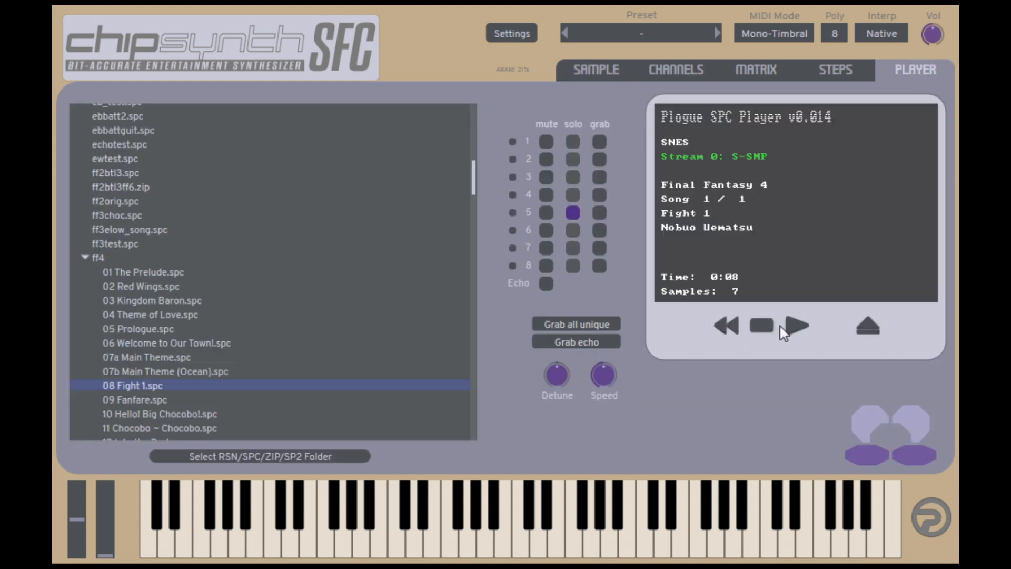
pyautogui.moveTo(588, 375); pyautogui.dragTo(613, 468)
pyautogui.click(763, 327)
# Step: Compare the waveforms of the samples in slots C, D and E, and audition slot C on the keyboard
pyautogui.click(592, 71)
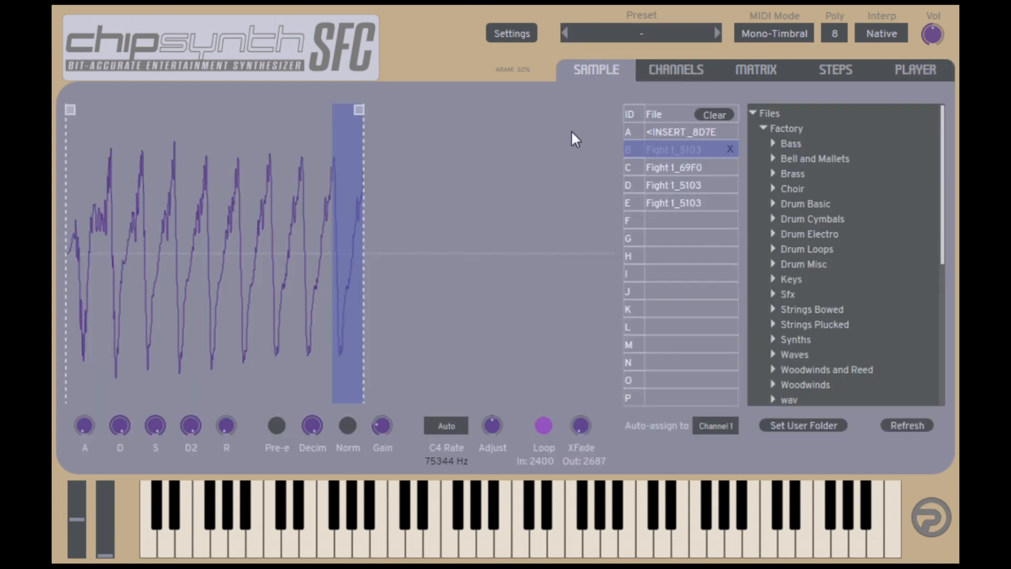
pyautogui.click(681, 206)
pyautogui.click(690, 167)
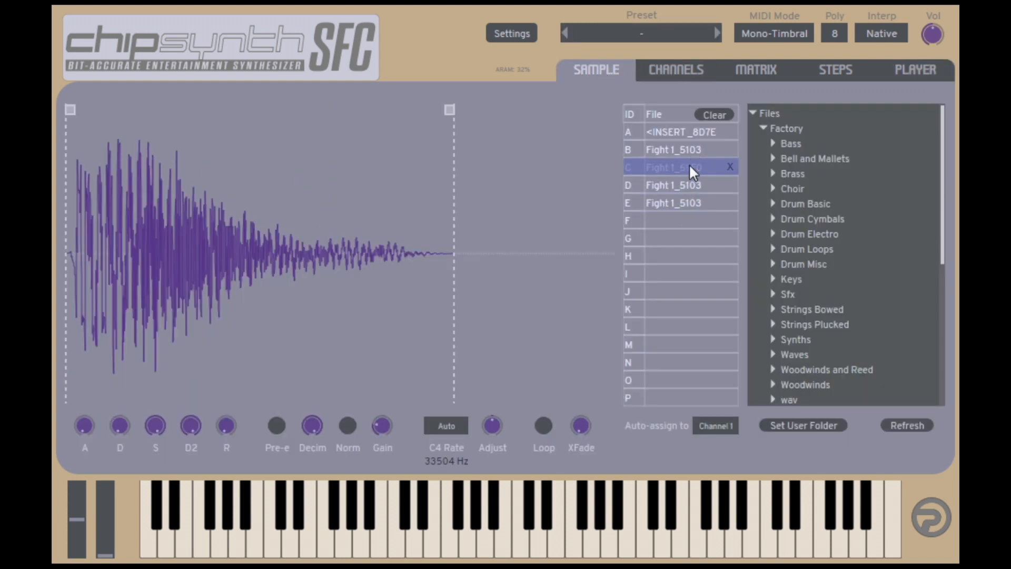
pyautogui.click(688, 181)
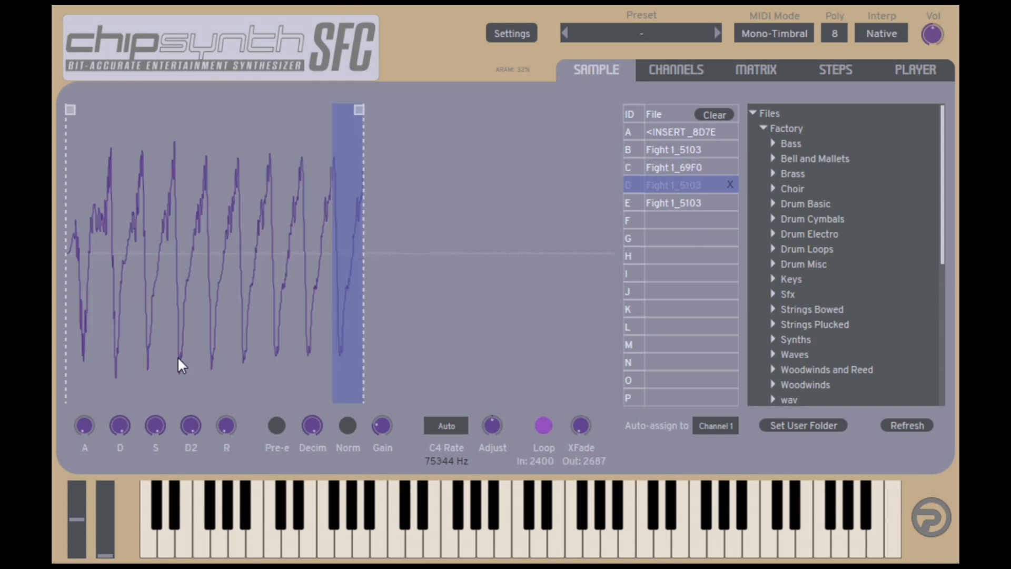
pyautogui.click(677, 168)
pyautogui.click(409, 539)
pyautogui.click(469, 535)
pyautogui.click(554, 542)
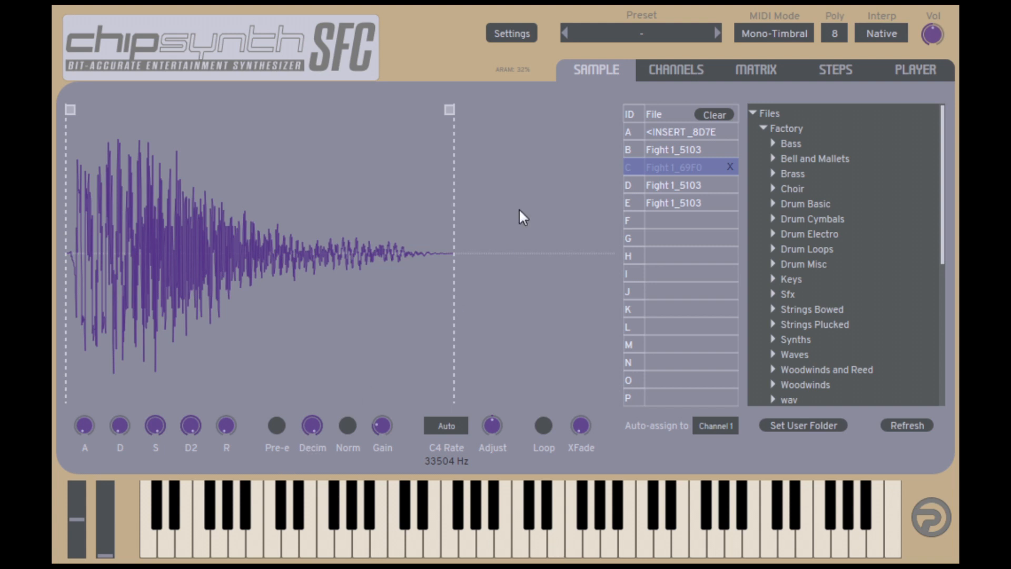
# Step: Clear the solo on channel 5 and grab all unique samples from 08 Fight 1.spc
pyautogui.click(948, 68)
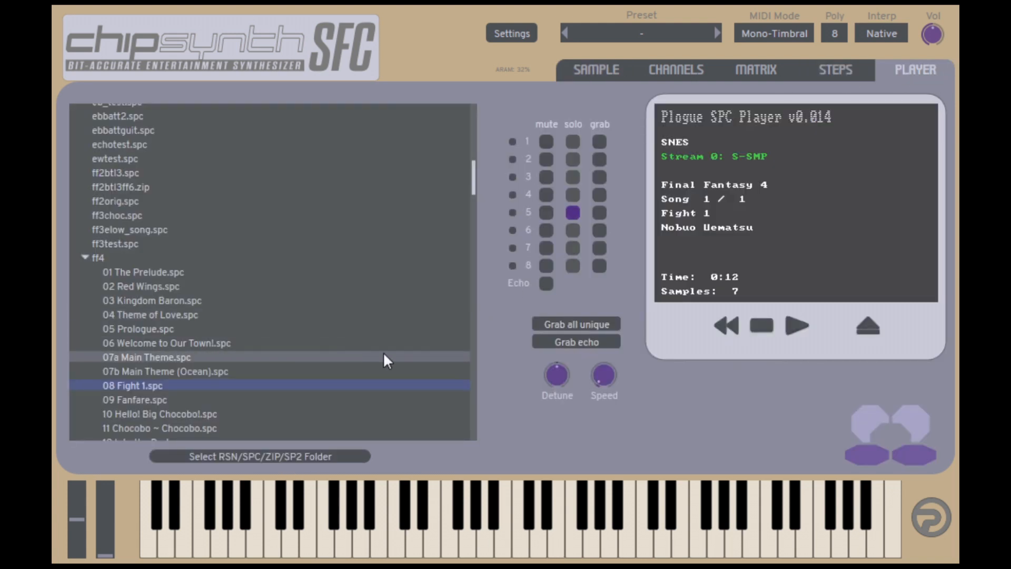
pyautogui.click(573, 213)
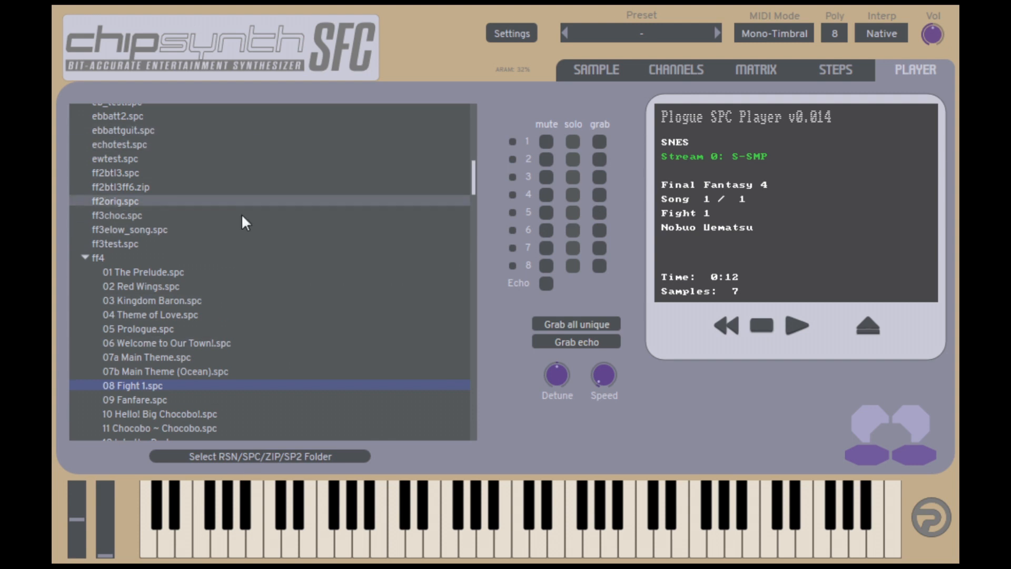
pyautogui.moveTo(473, 175); pyautogui.dragTo(559, 169)
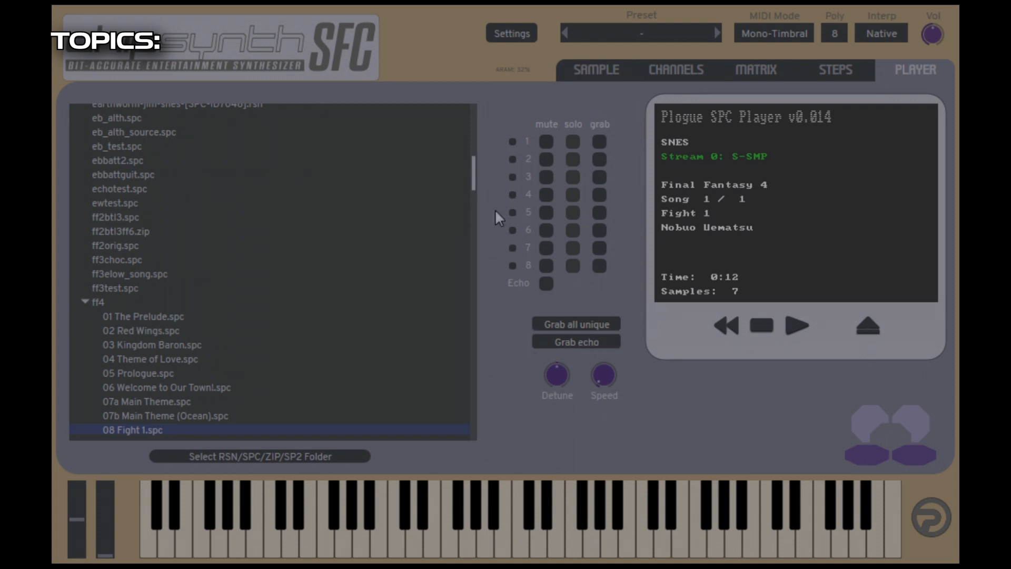
pyautogui.click(578, 324)
# Step: Review the grabbed samples in the slot list, clear all slots and reopen the SPC player
pyautogui.click(588, 66)
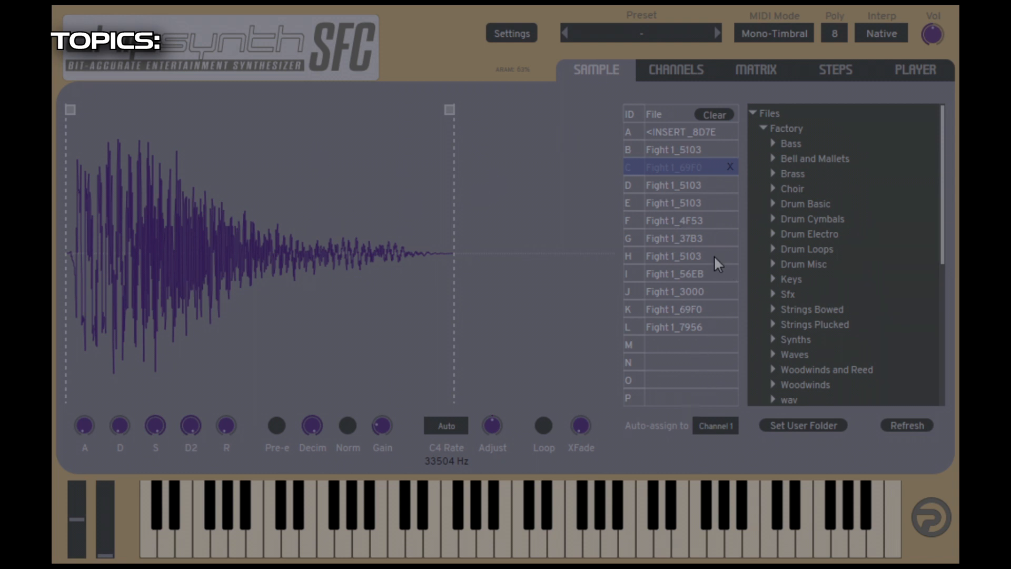
pyautogui.moveTo(719, 217); pyautogui.dragTo(695, 339)
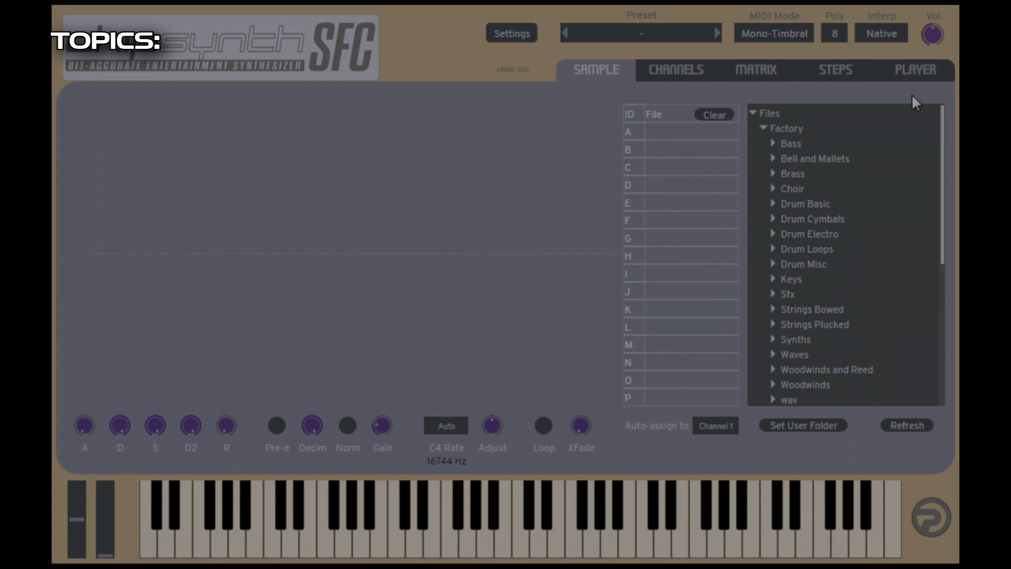
pyautogui.click(912, 70)
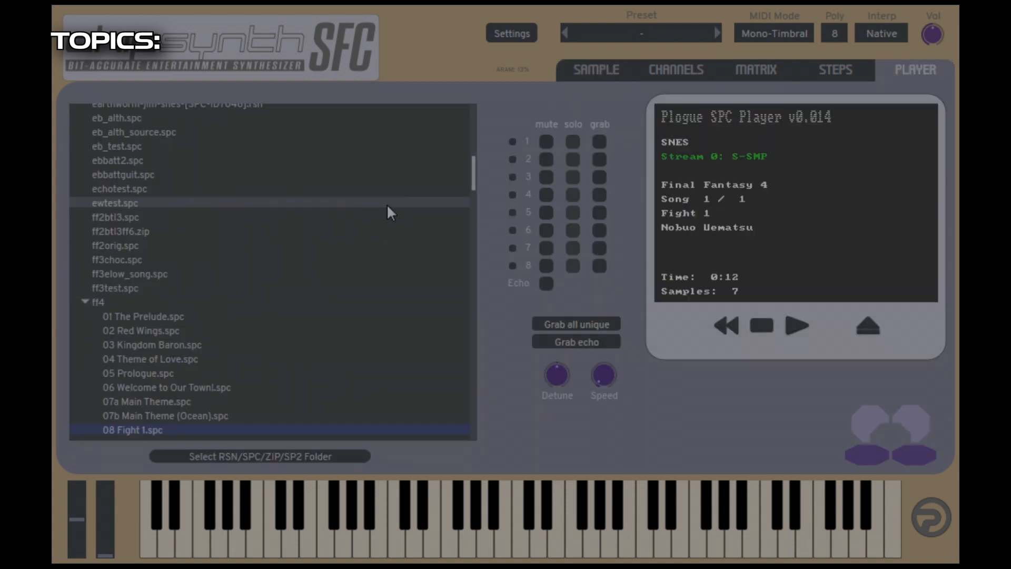
# Step: Expand the dkc2 folder in the file list and play tracks dkq-12.spc through dkq-15.spc one after another
pyautogui.moveTo(474, 174); pyautogui.dragTo(476, 153)
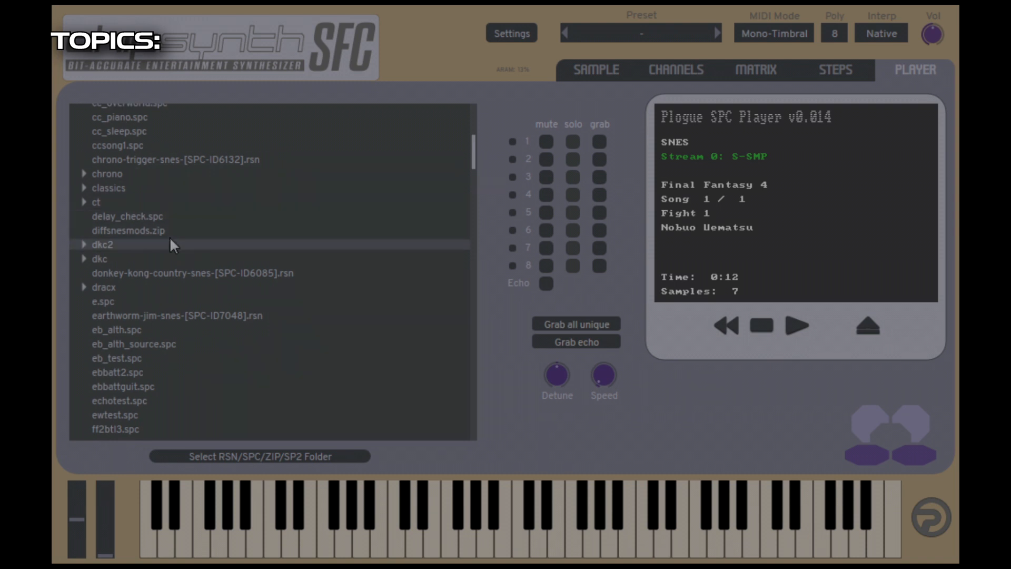
pyautogui.click(149, 243)
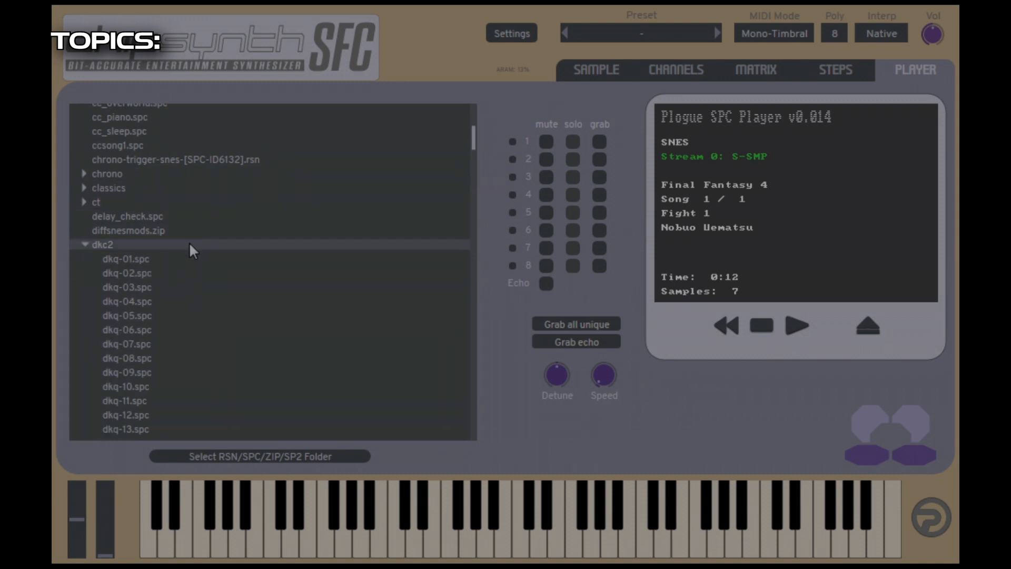
pyautogui.scroll(-2, 187, 251)
pyautogui.click(170, 327)
pyautogui.click(180, 339)
pyautogui.click(183, 353)
pyautogui.click(185, 368)
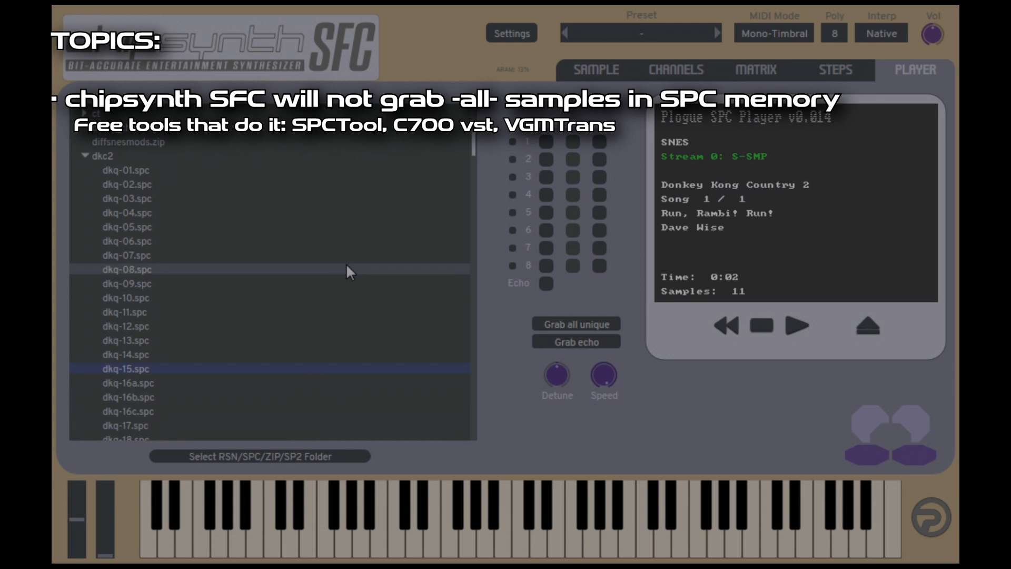
# Step: Grab all unique samples from dkq-15.spc, review them in the sample slot list and return to the SPC player
pyautogui.click(579, 72)
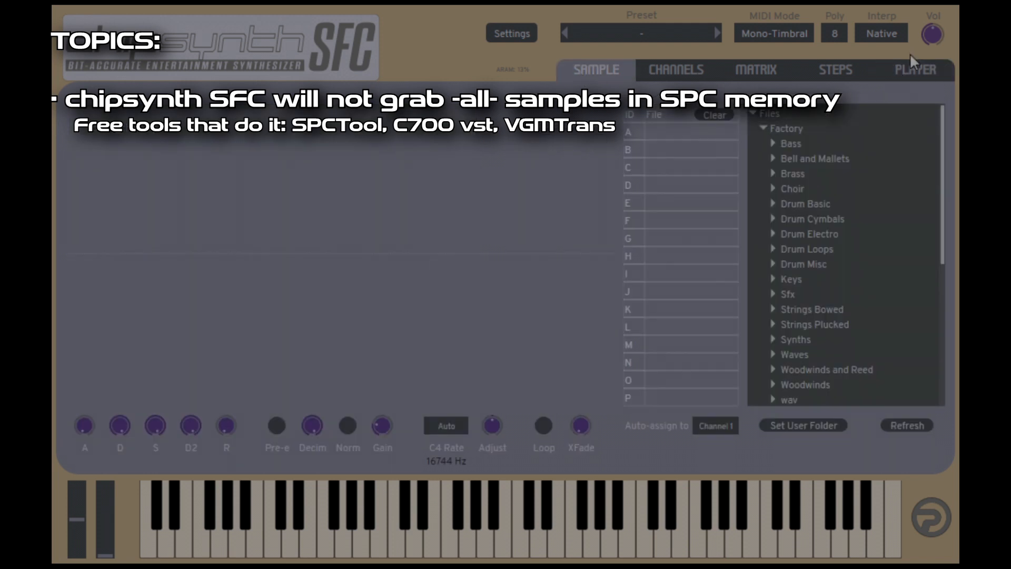
pyautogui.click(909, 72)
pyautogui.click(592, 323)
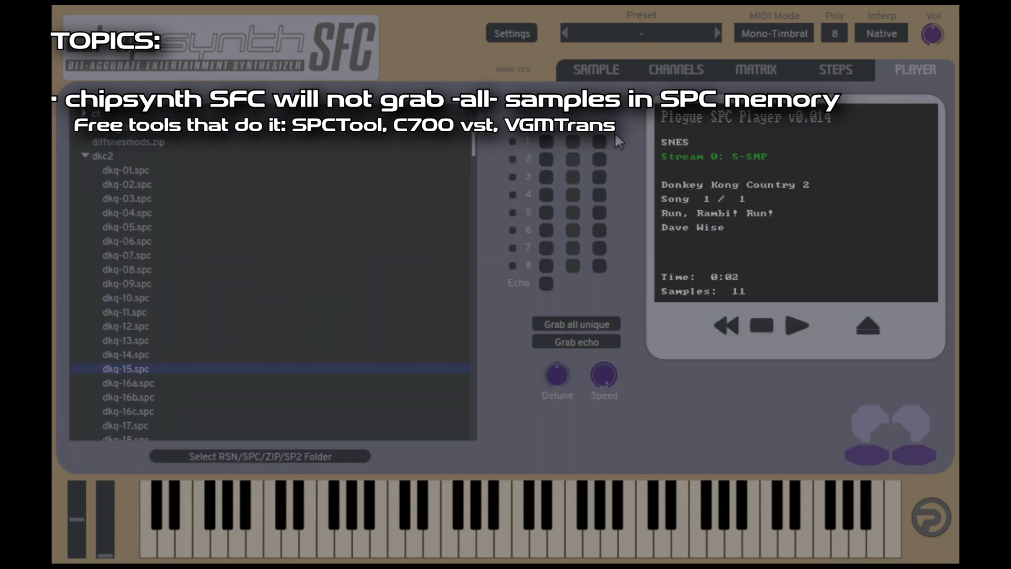
pyautogui.click(580, 71)
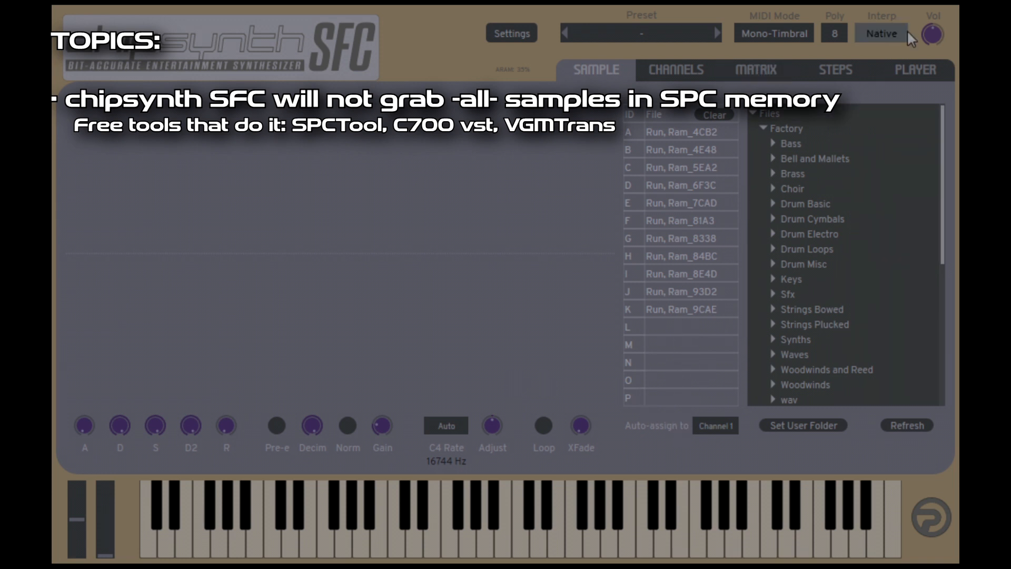
pyautogui.click(912, 68)
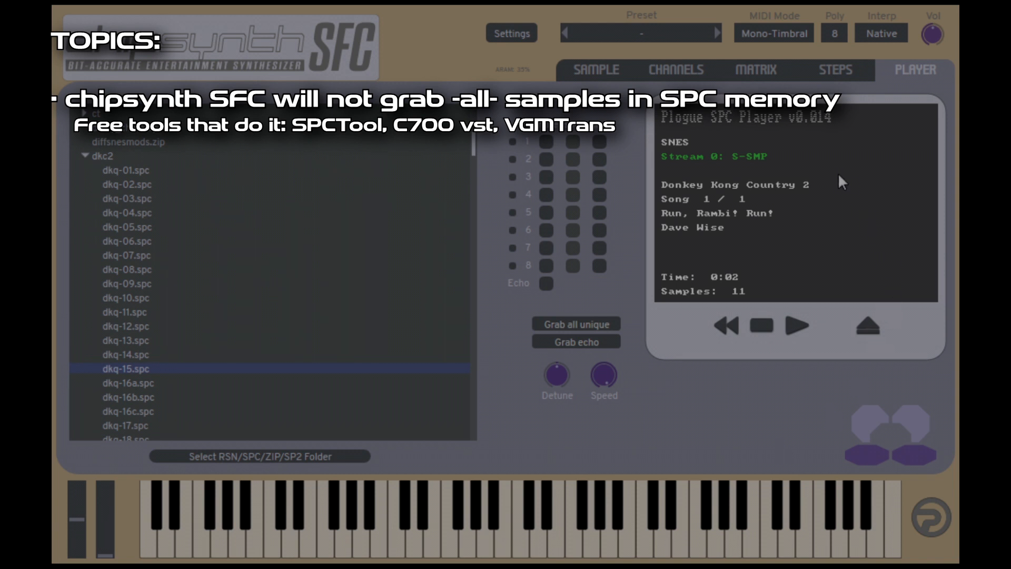
pyautogui.click(617, 64)
pyautogui.click(656, 65)
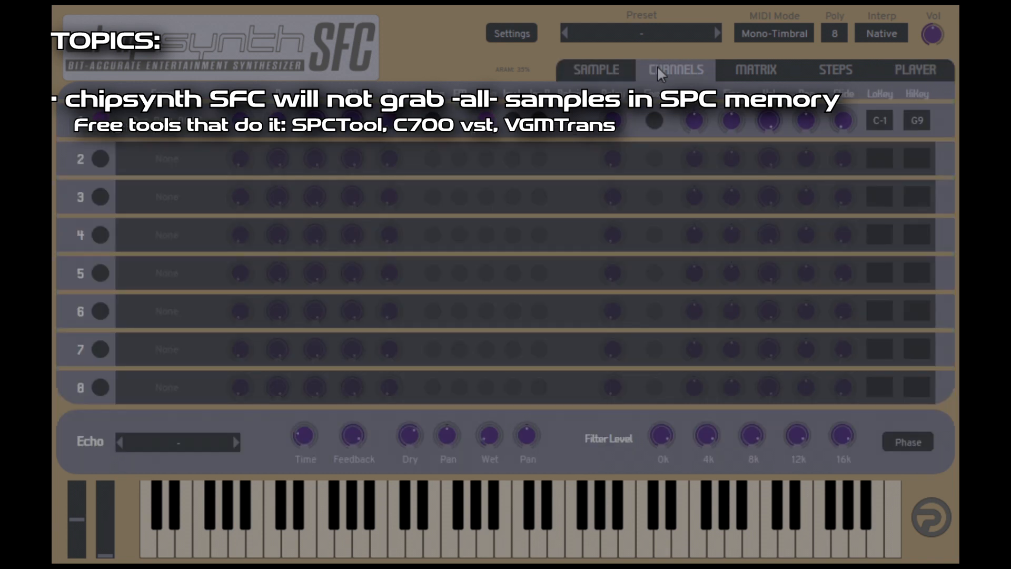
pyautogui.click(725, 66)
pyautogui.click(896, 78)
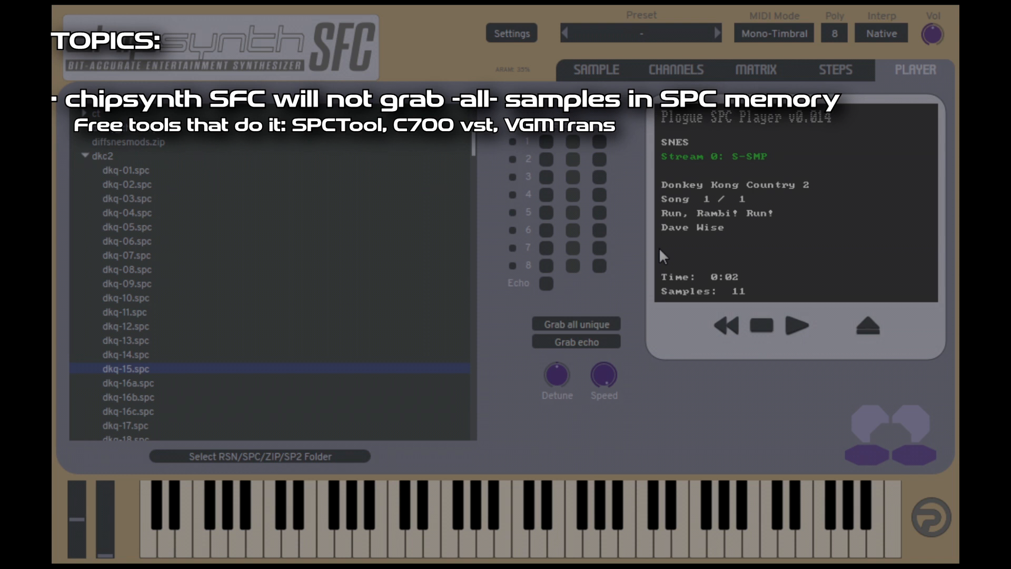
pyautogui.click(610, 71)
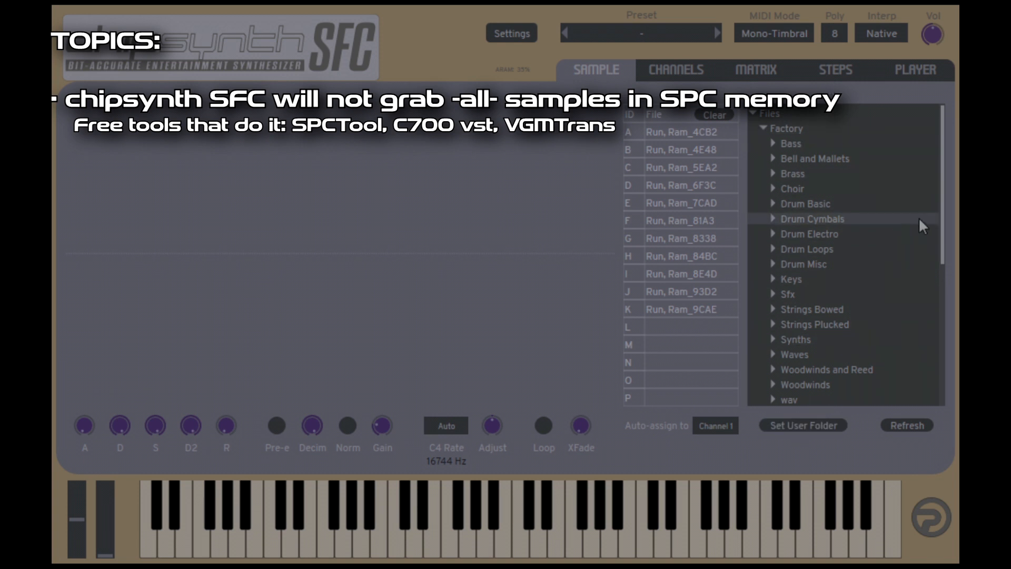
pyautogui.click(914, 73)
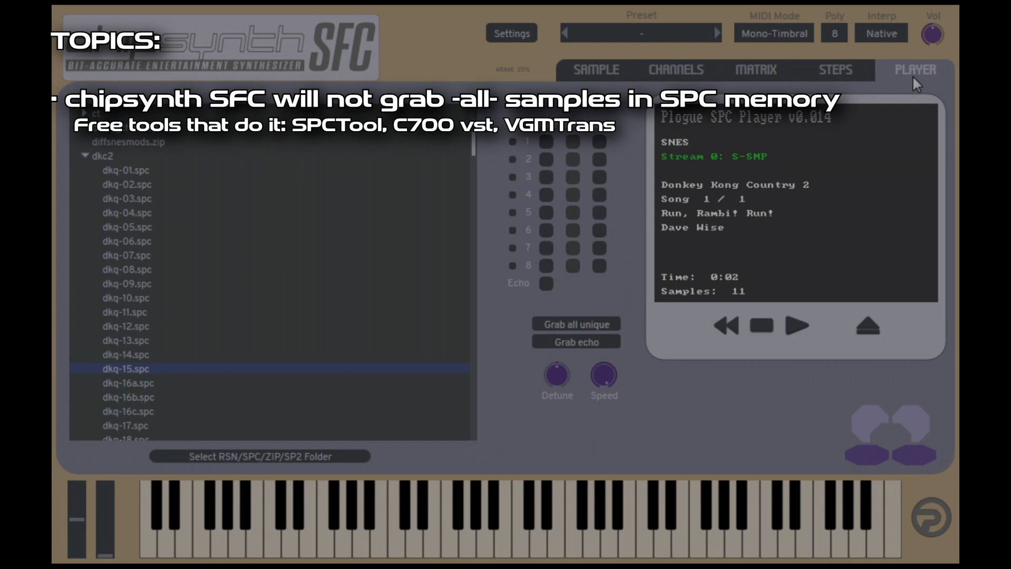